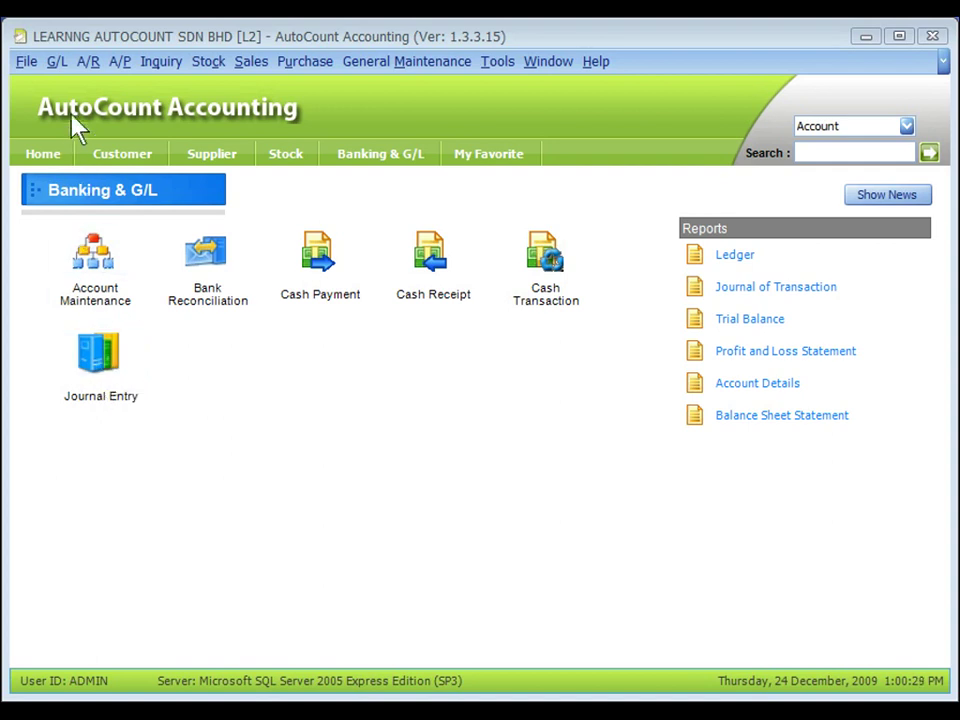
# Create a new general ledger journal entry with the description DEPRECIATION 2009.
pyautogui.click(56, 61)
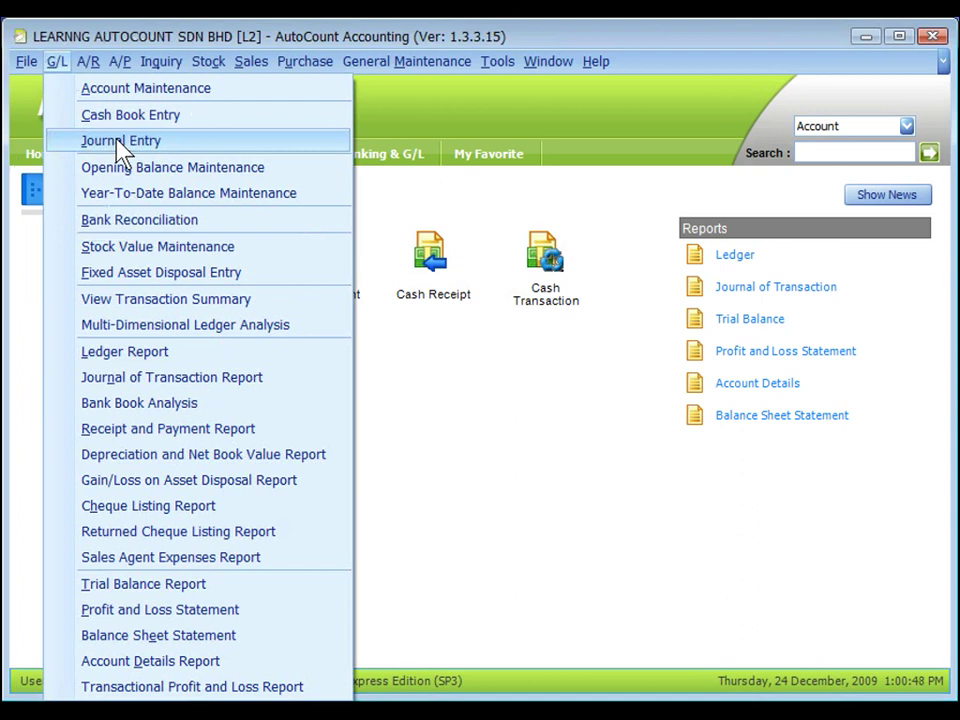
pyautogui.click(117, 143)
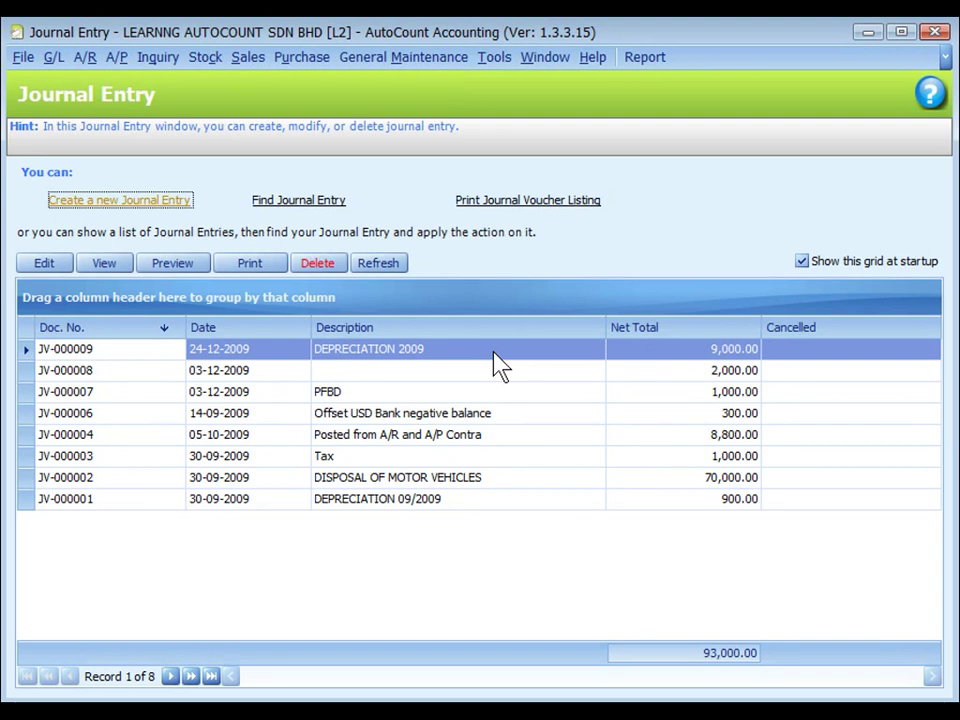
pyautogui.click(131, 202)
pyautogui.click(200, 125)
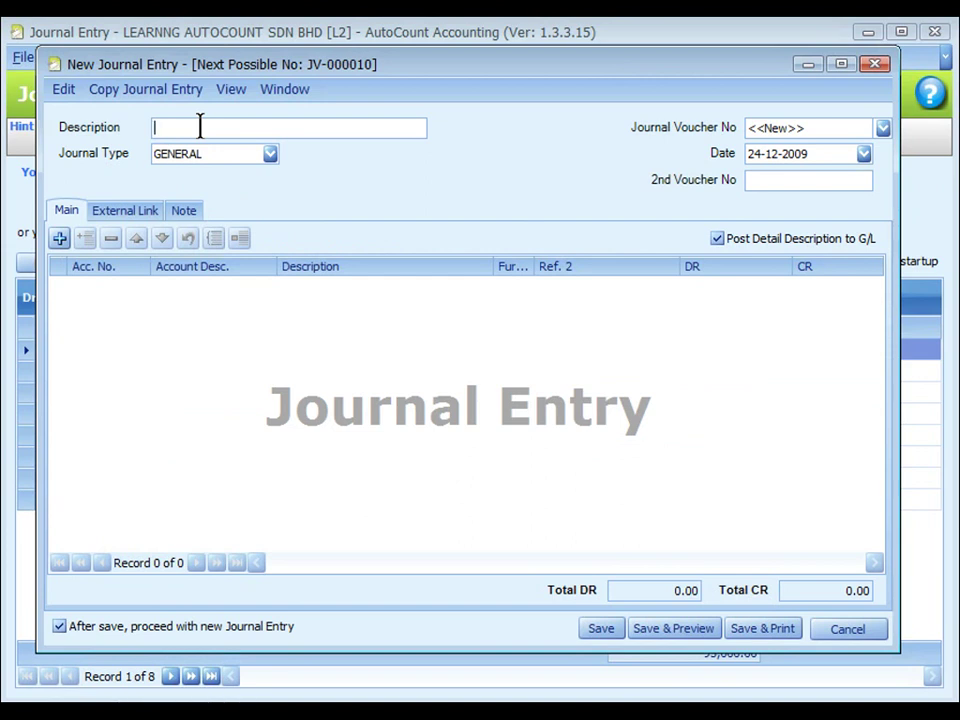
pyautogui.write('DEPRECIATION 2009')
# Check which journal types are available for the new journal entry.
pyautogui.click(237, 158)
pyautogui.click(270, 154)
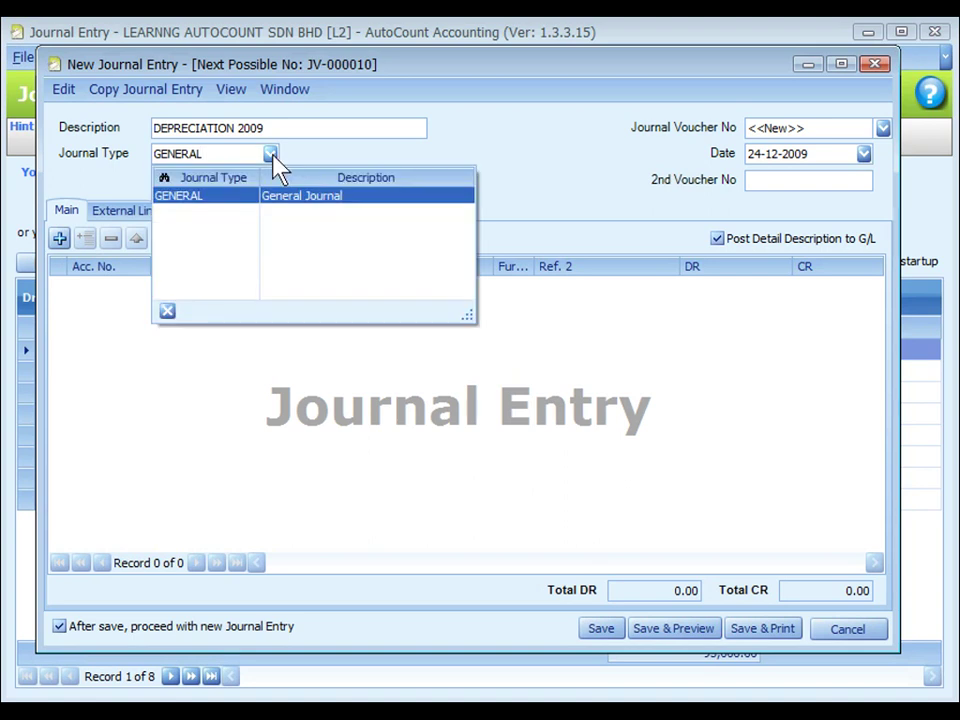
pyautogui.click(271, 155)
pyautogui.click(271, 155)
pyautogui.click(271, 155)
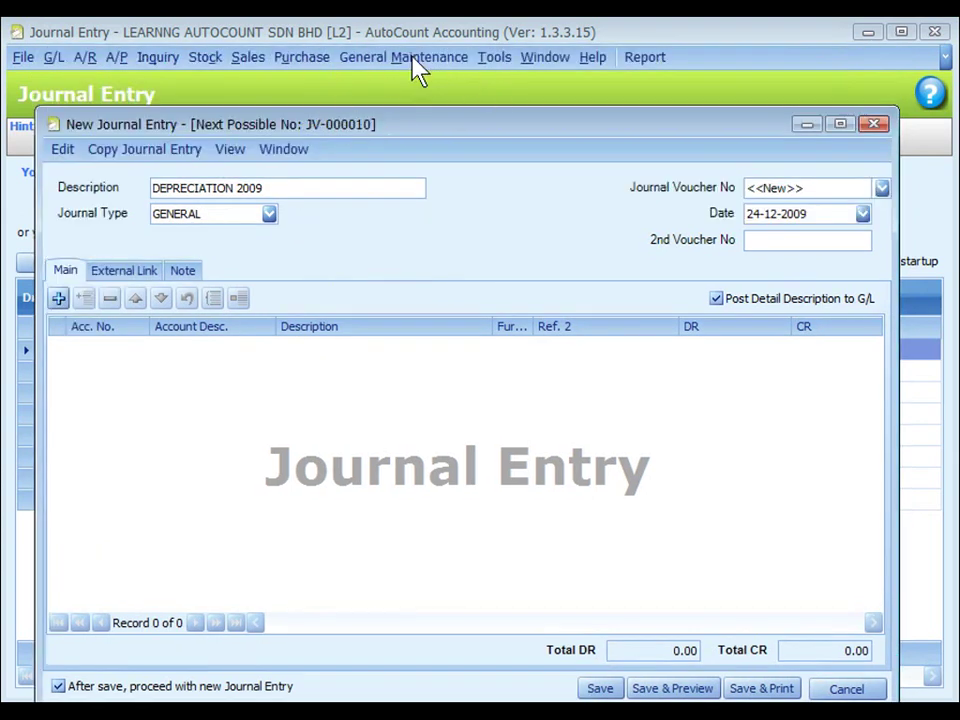
pyautogui.click(413, 60)
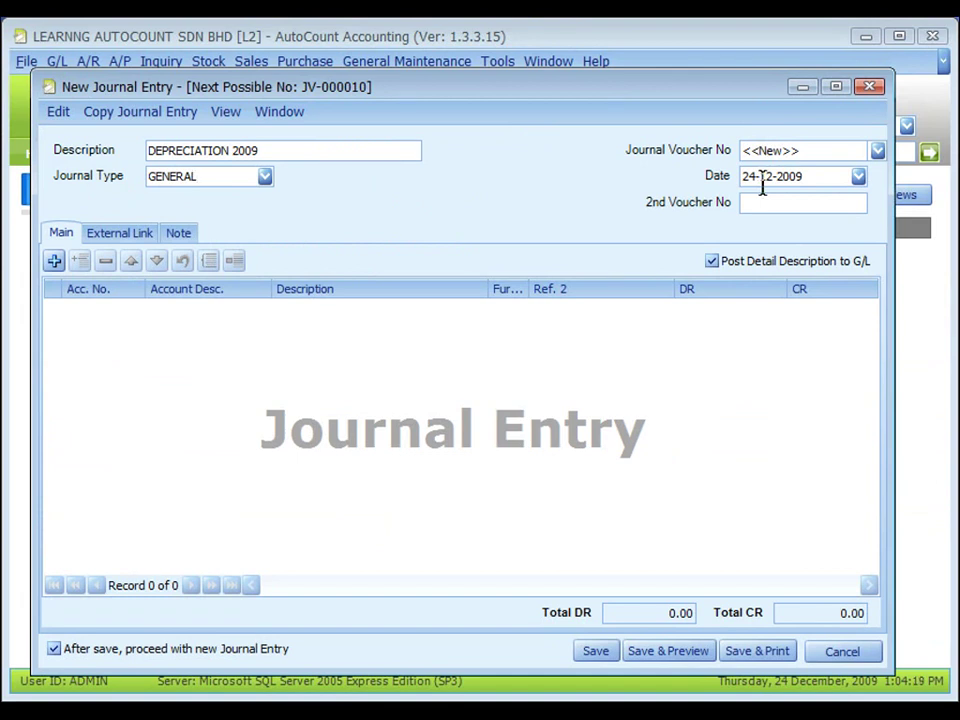
# Add a detail line to the journal entry for the Depreciation of Fixed Assets account.
pyautogui.click(56, 263)
pyautogui.click(55, 262)
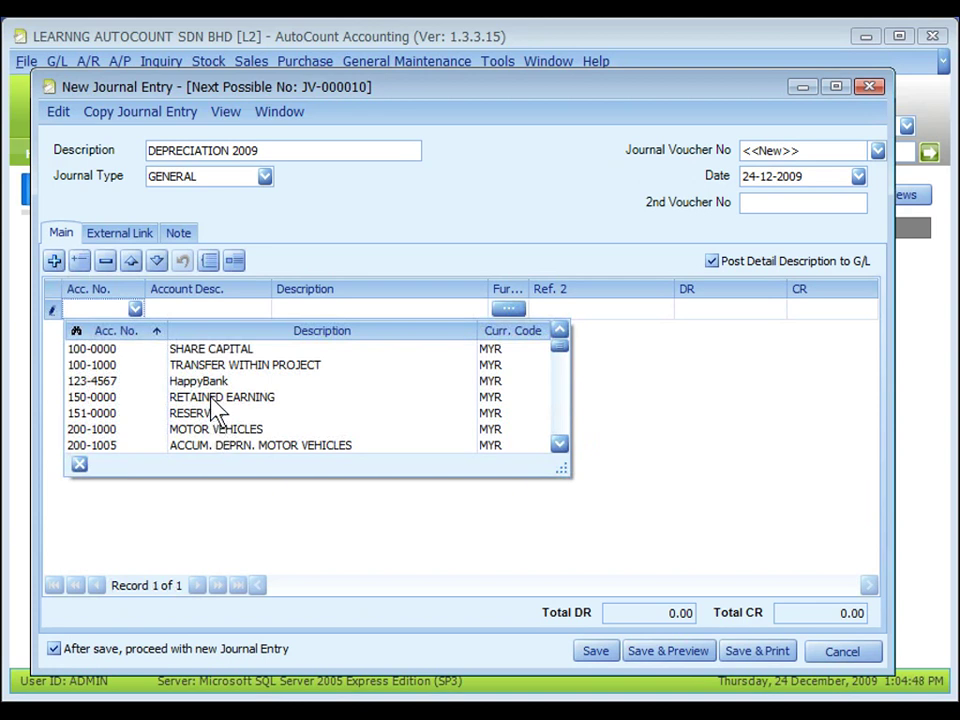
pyautogui.press('Escape')
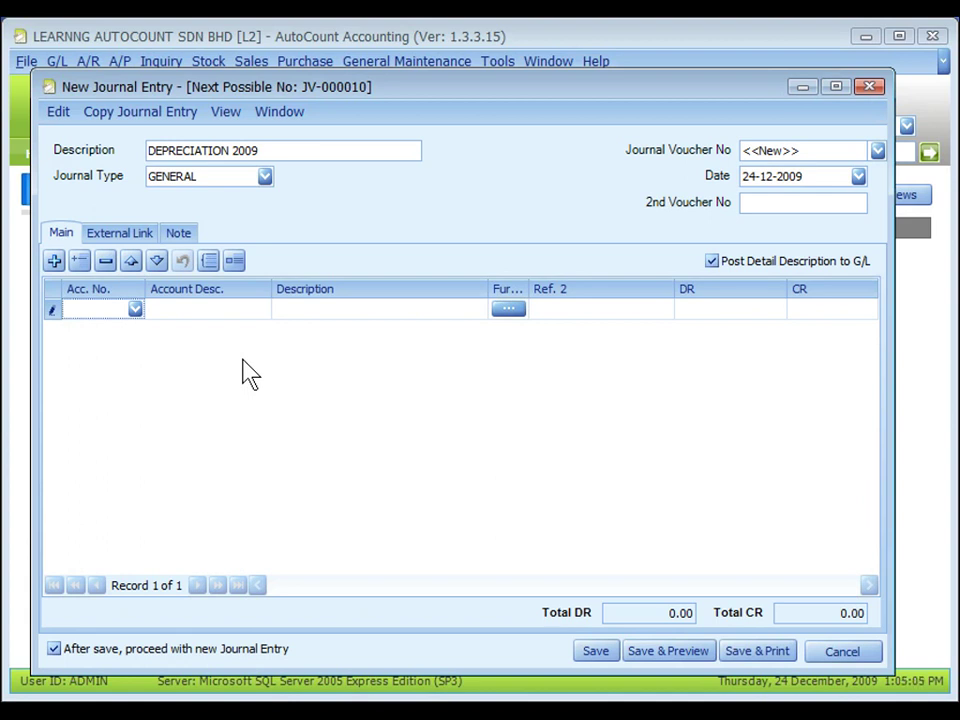
pyautogui.write('dep')
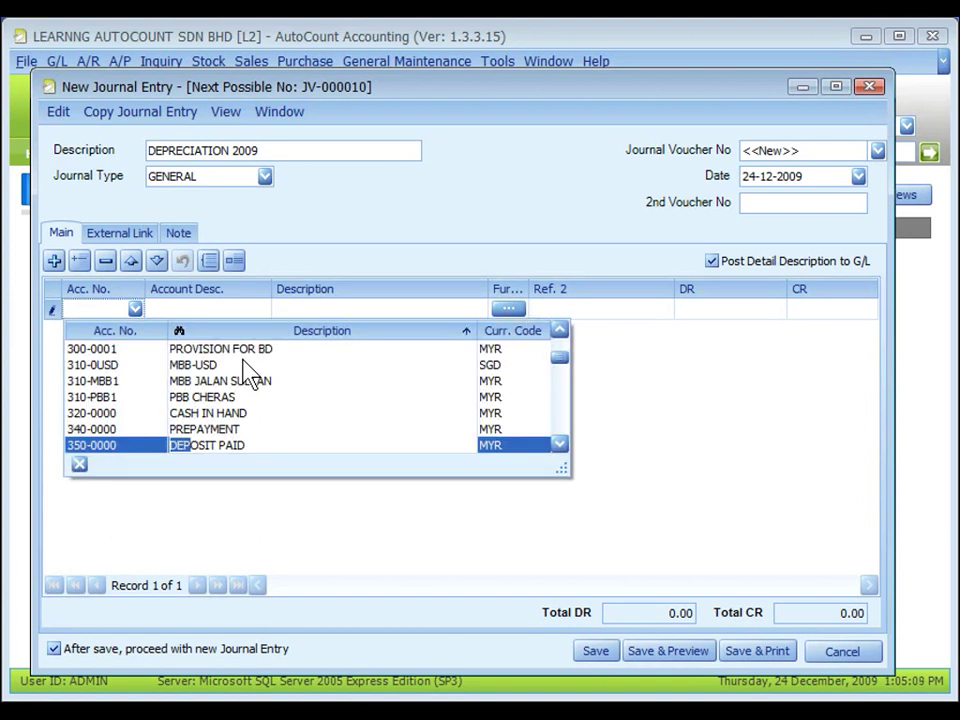
pyautogui.write('re')
pyautogui.press('Return')
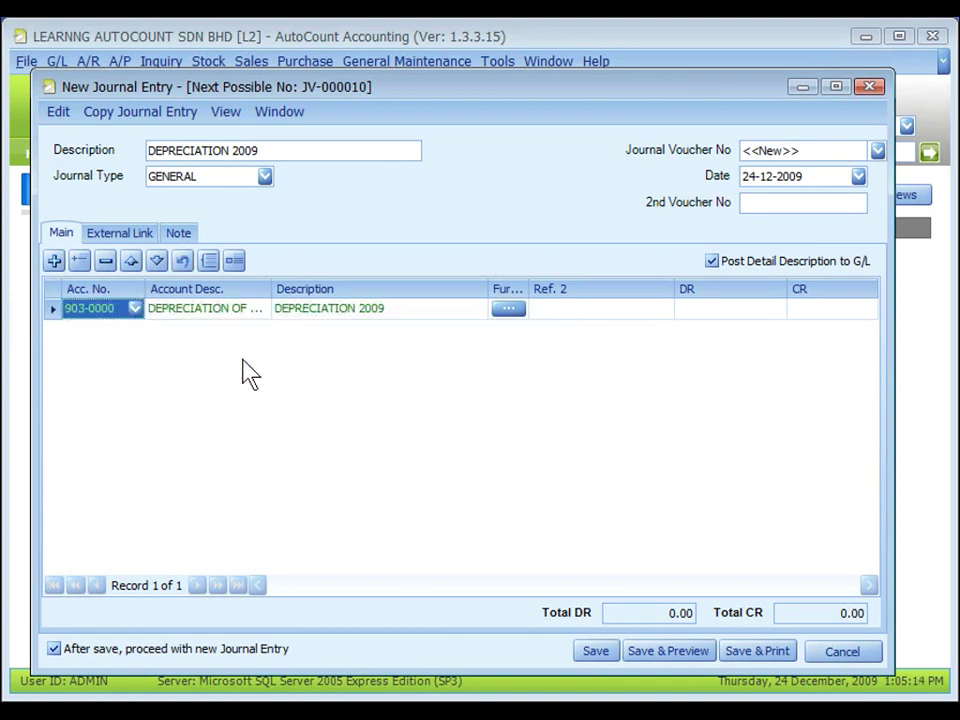
# Enter a debit of 9000 on the Depreciation of Fixed Assets line.
pyautogui.click(189, 314)
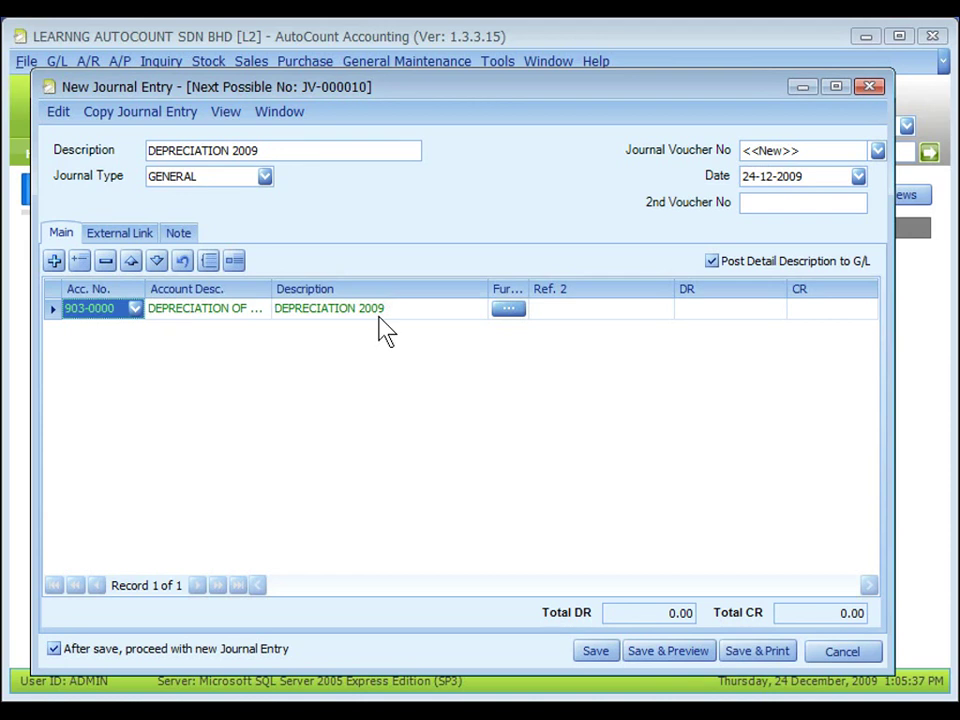
pyautogui.click(380, 324)
pyautogui.click(510, 309)
pyautogui.click(733, 311)
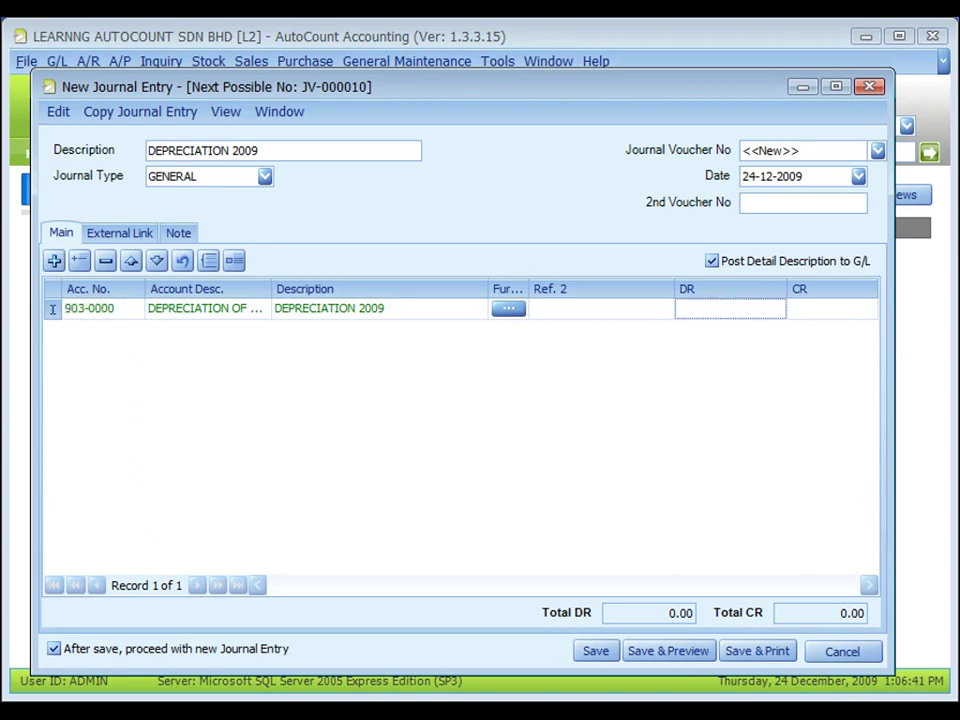
pyautogui.write('9000')
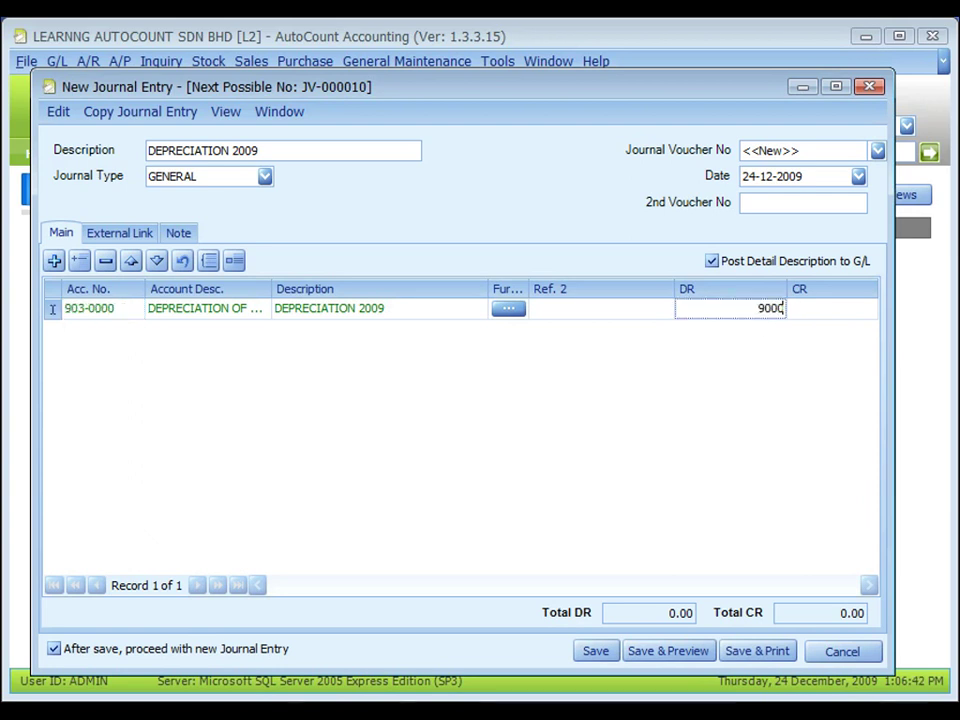
# Add a detail line for ACCUM. DEPRN. - FURNITURES & FITTINGS with a credit of 2000.
pyautogui.click(55, 262)
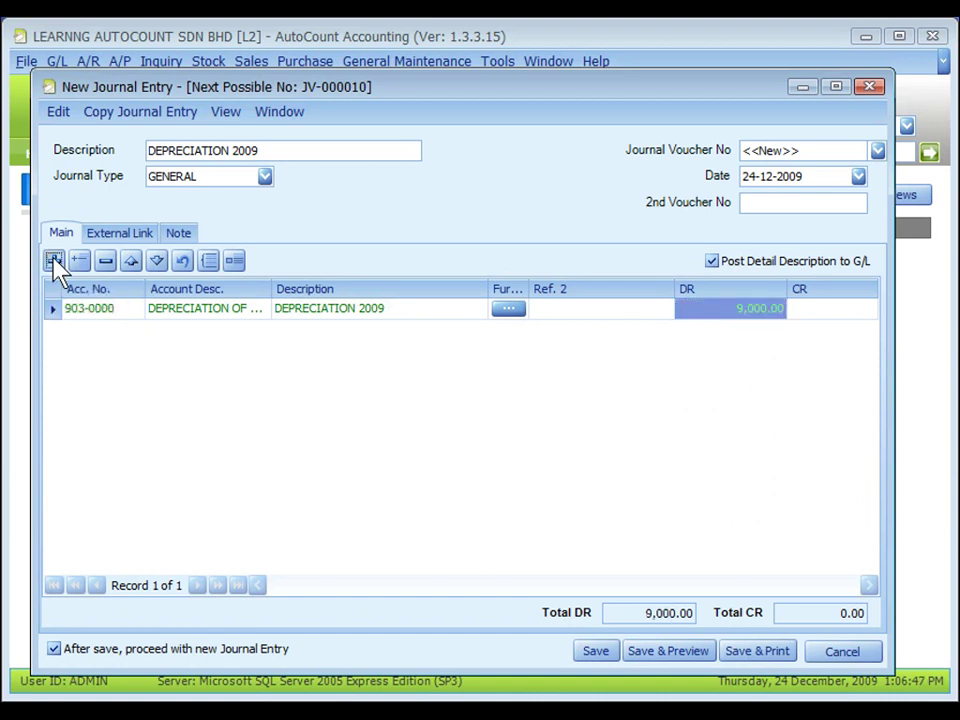
pyautogui.click(135, 331)
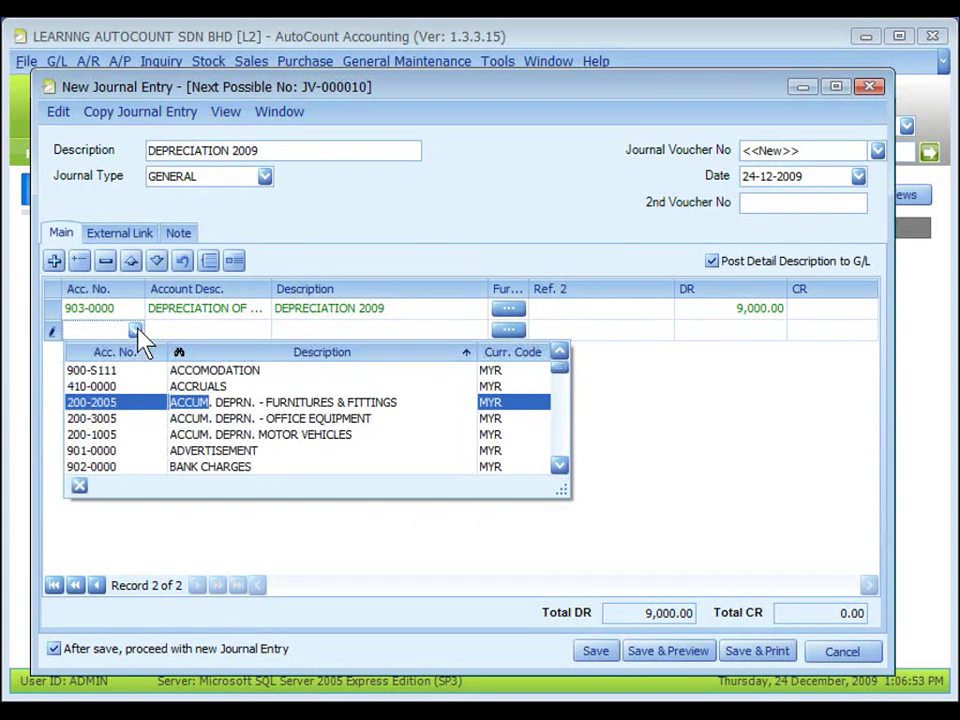
pyautogui.click(311, 401)
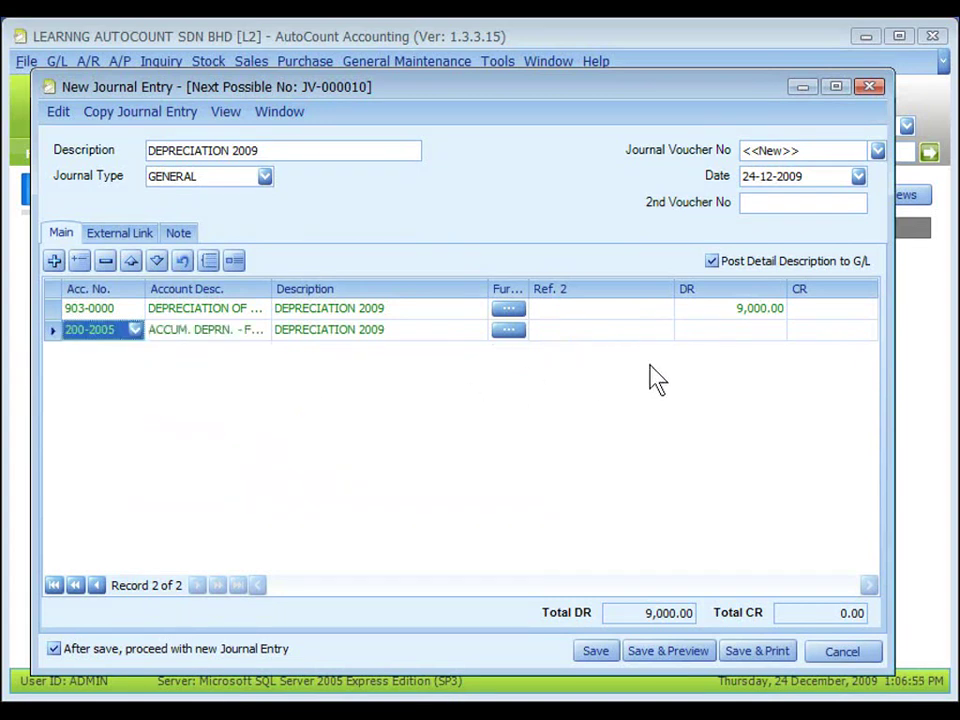
pyautogui.click(833, 329)
pyautogui.write('2000')
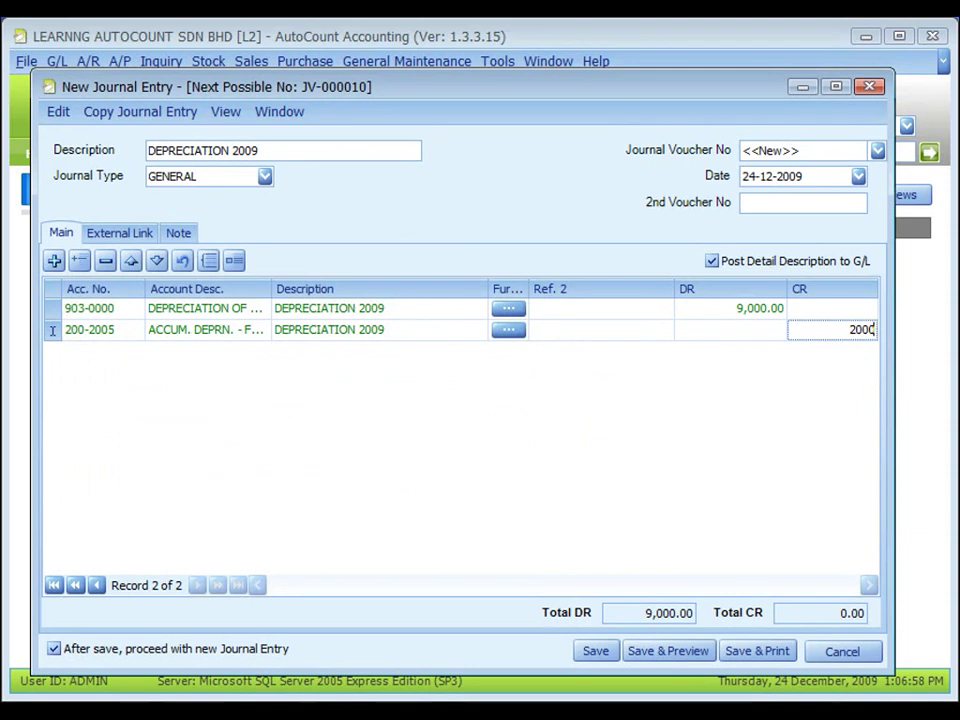
# Add a detail line for ACCUM. DEPRN. - OFFICE EQUIPMENT with a credit of 3000.
pyautogui.click(54, 261)
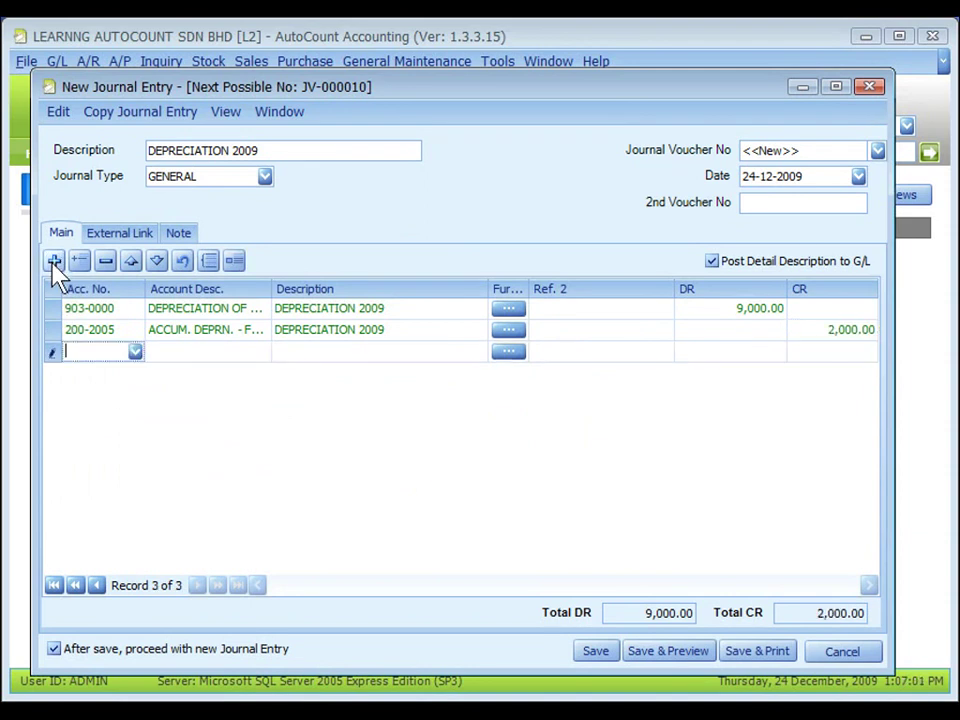
pyautogui.click(135, 353)
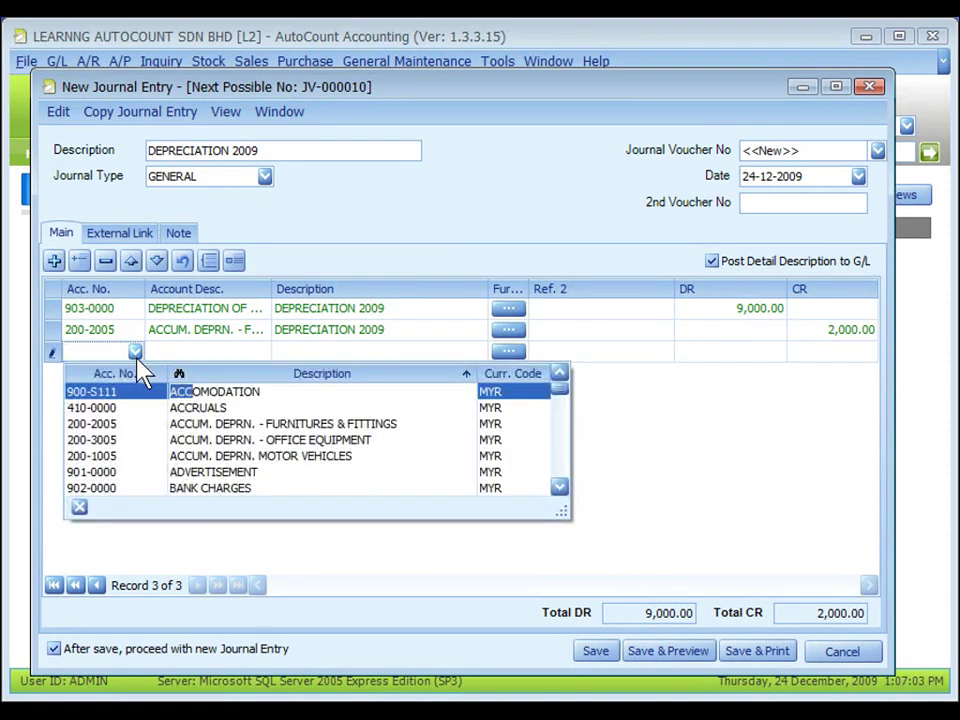
pyautogui.click(210, 440)
pyautogui.write('3,')
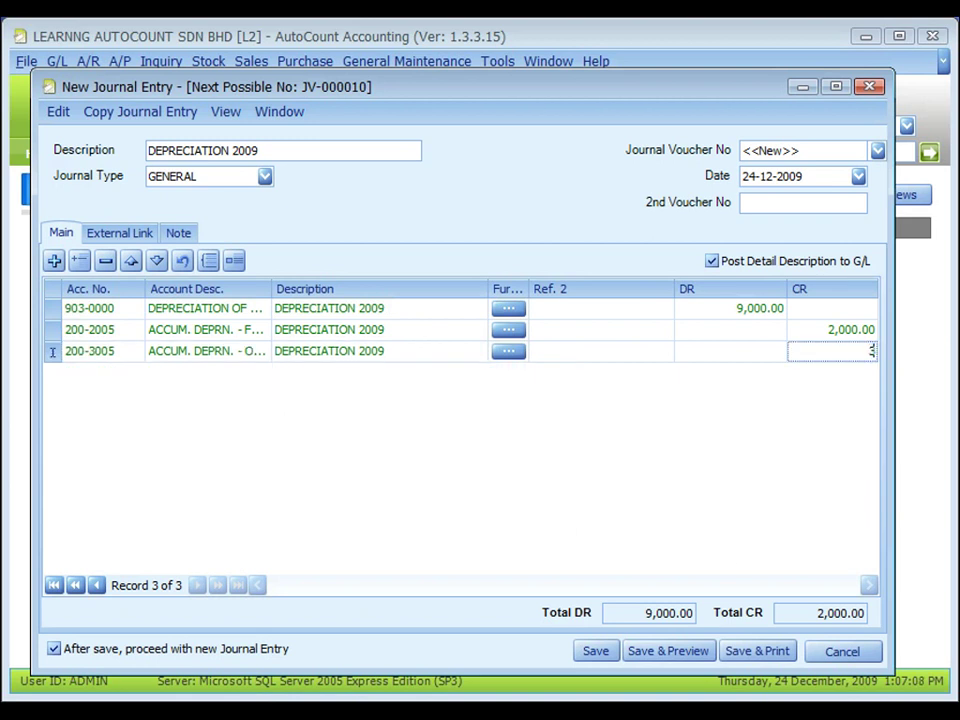
pyautogui.write('000')
pyautogui.press('Return')
# Try to save the journal entry while its debit and credit totals differ.
pyautogui.click(748, 618)
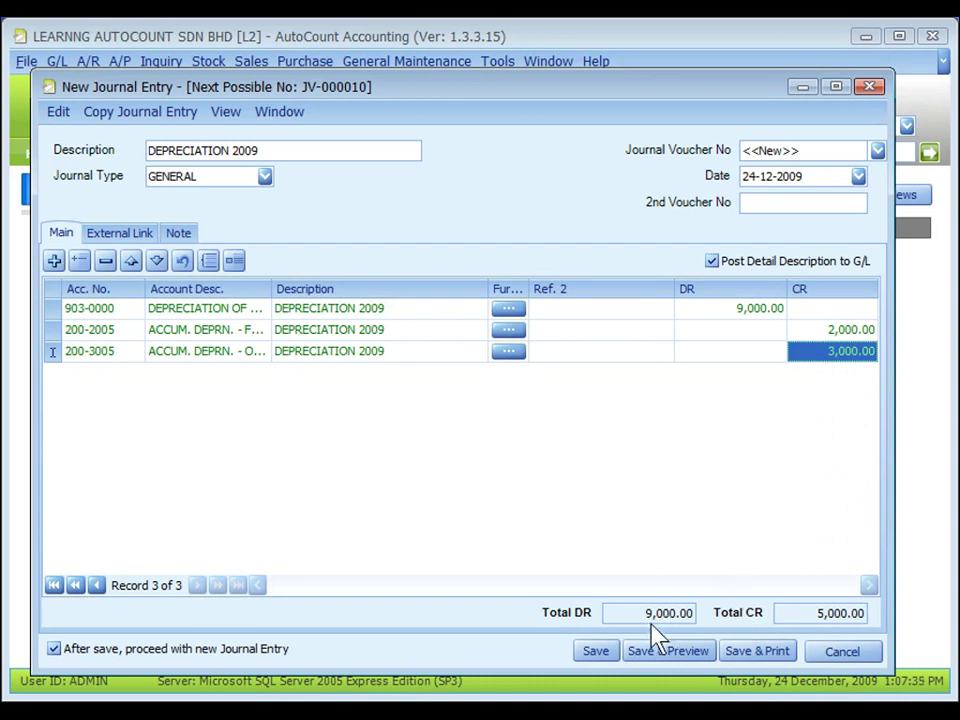
pyautogui.click(595, 651)
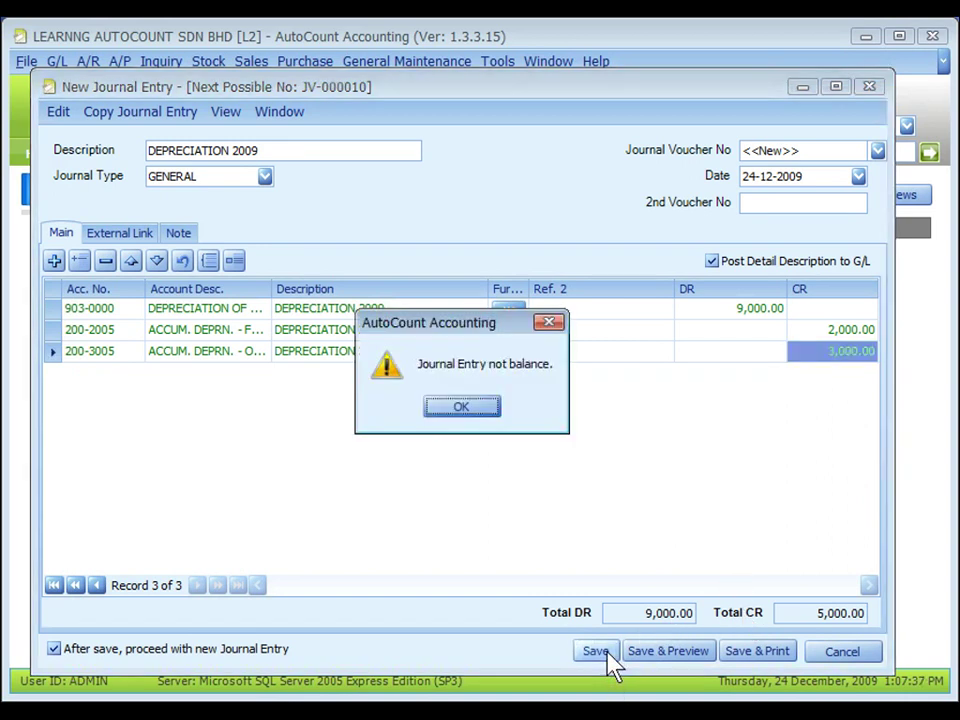
pyautogui.click(508, 404)
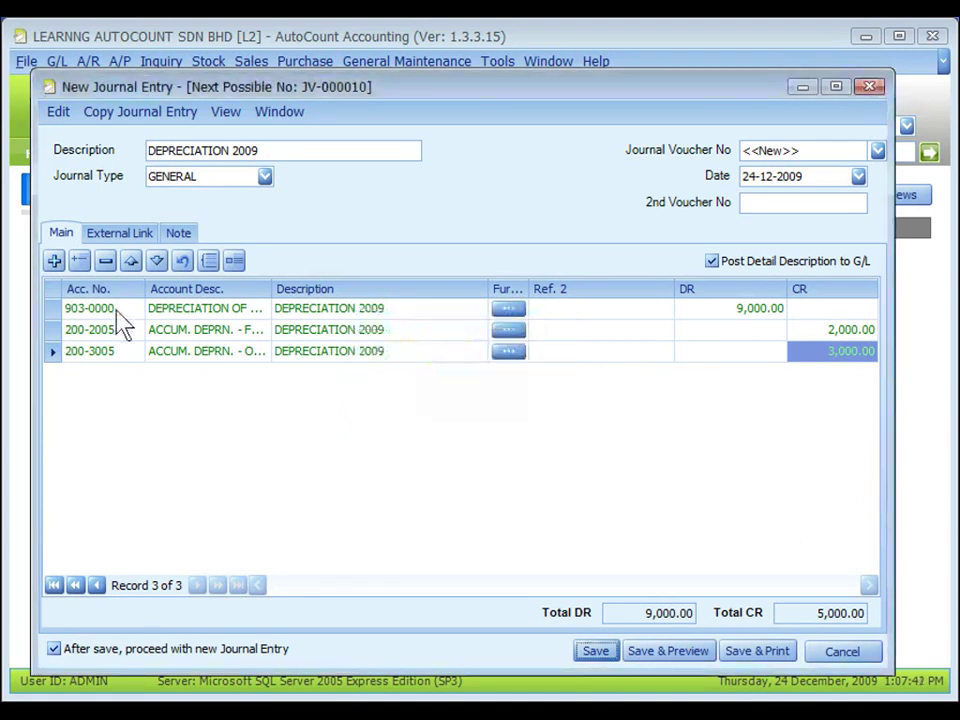
# Add a detail line for ACCUM. DEPRN. MOTOR VEHICLES with a credit of 4000.
pyautogui.press('Return')
pyautogui.click(290, 478)
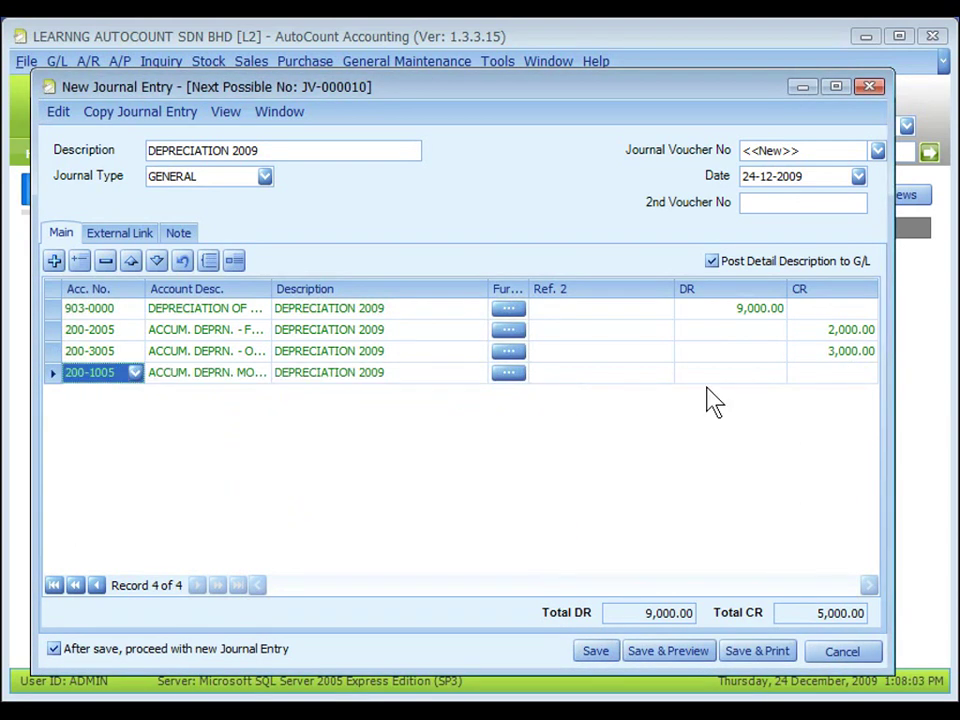
pyautogui.click(830, 372)
pyautogui.write('4000')
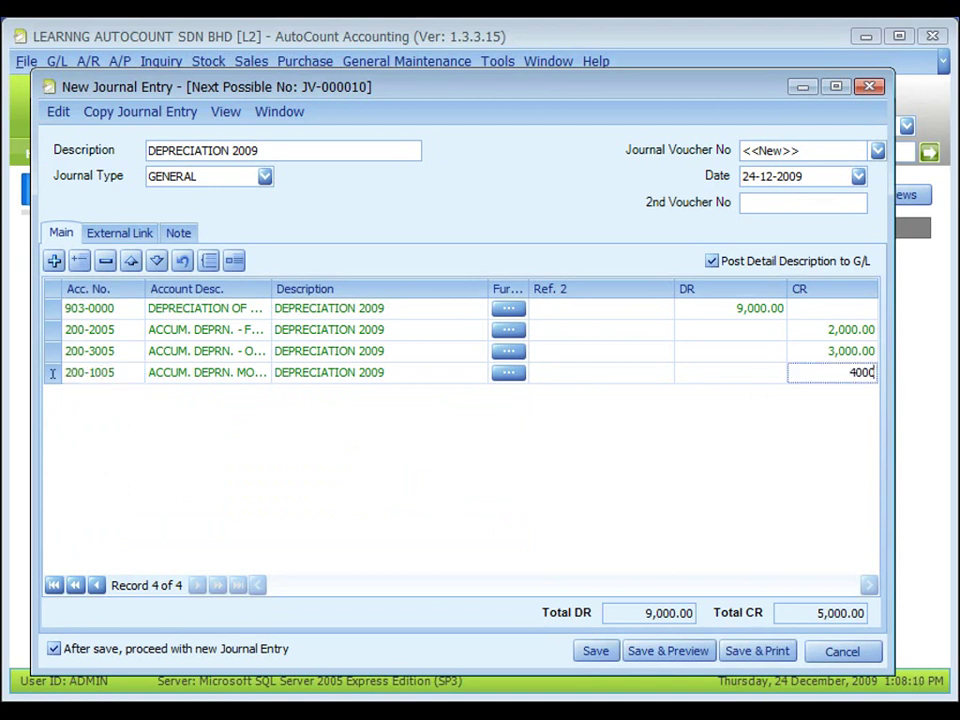
pyautogui.press('Return')
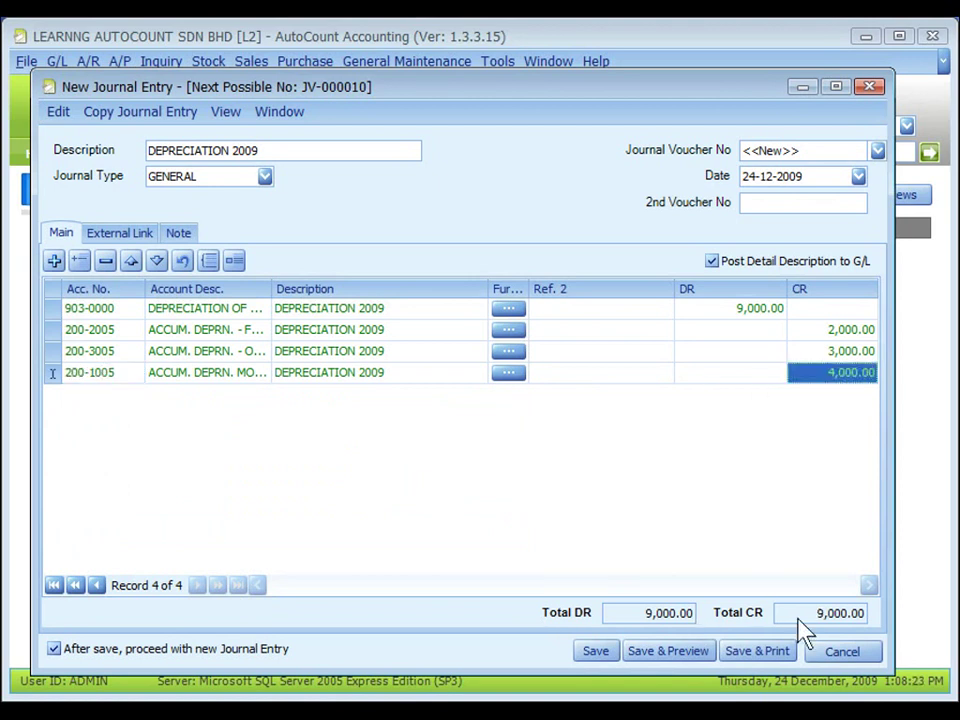
# View the posting details of the depreciation journal entry.
pyautogui.click(831, 286)
pyautogui.click(420, 383)
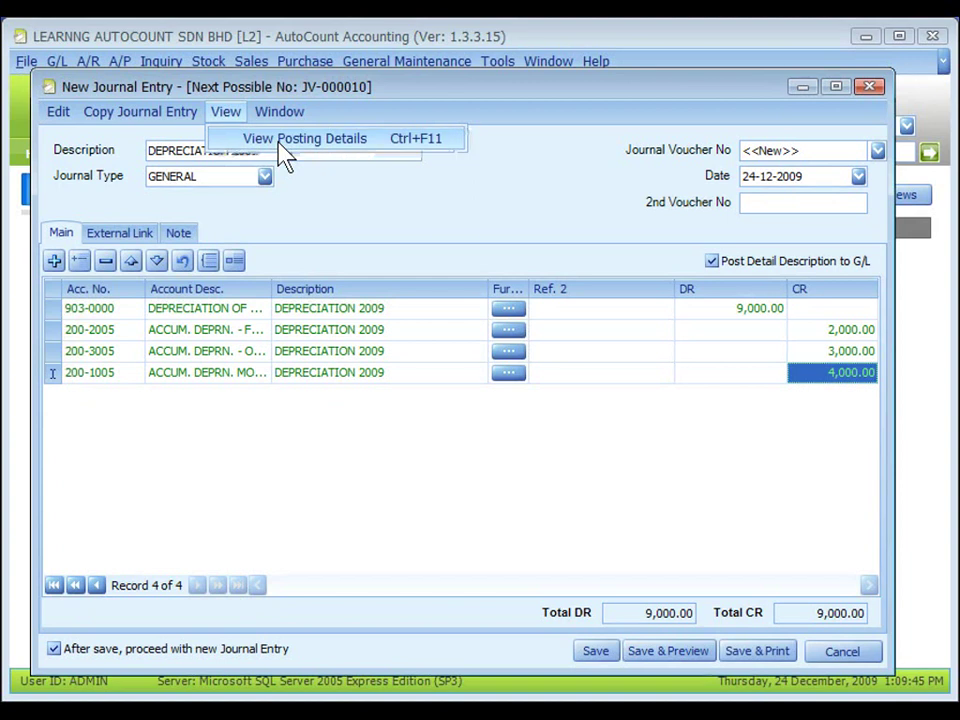
pyautogui.click(283, 150)
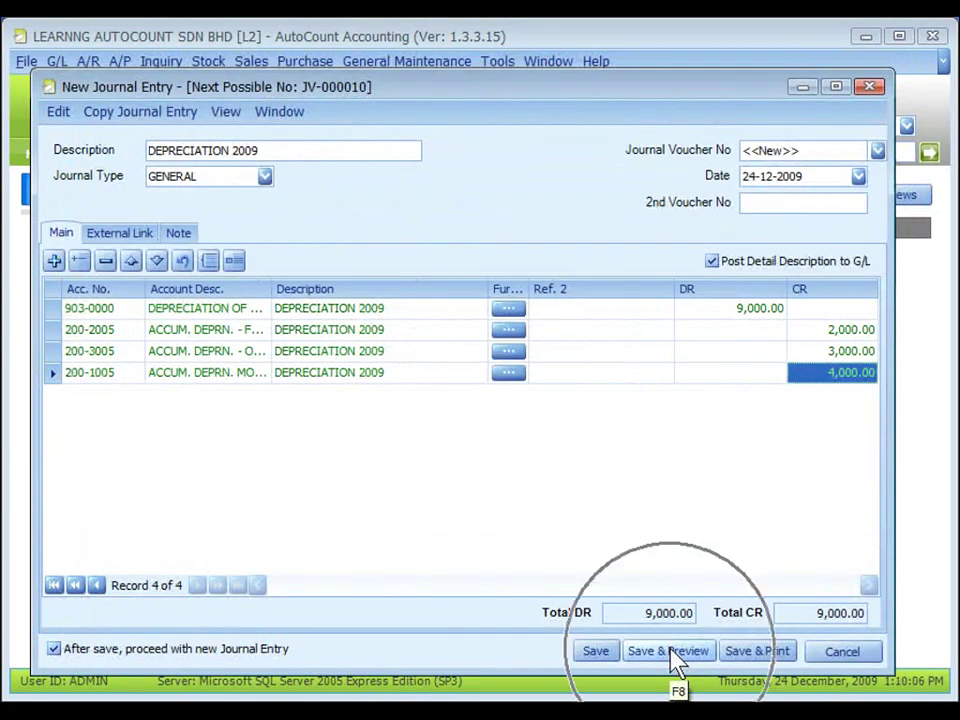
# Save the journal entry and preview it with the Journal Voucher (Half) report, closing the preview when done.
pyautogui.click(672, 651)
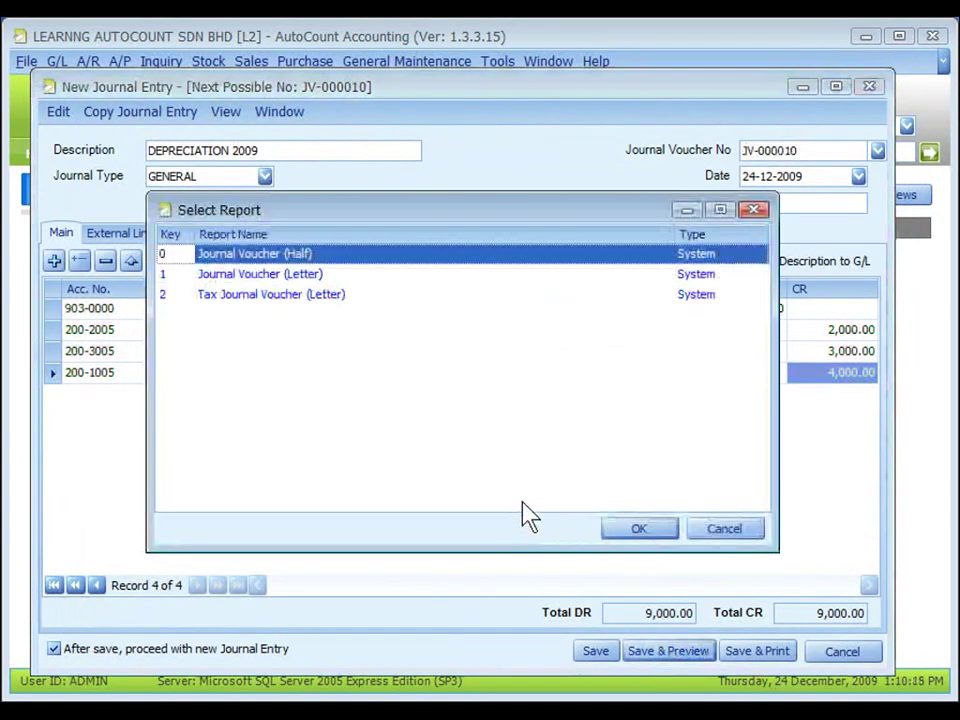
pyautogui.click(639, 529)
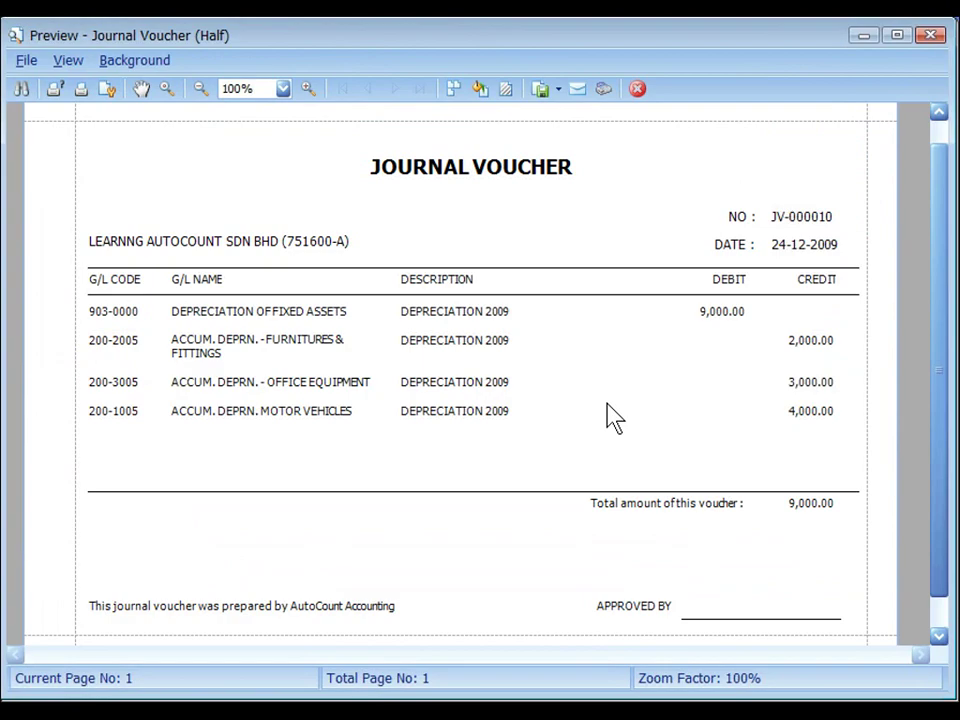
pyautogui.press('Escape')
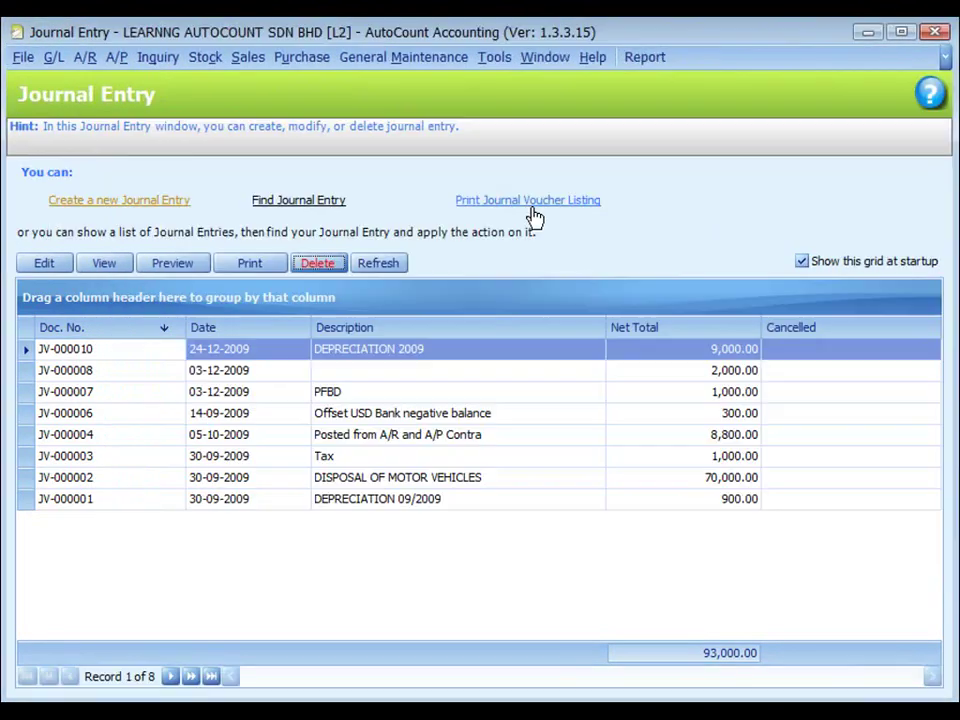
# Open the journal voucher listing and run an inquiry for uncancelled entries dated 01-12-2009 to 24-12-2009.
pyautogui.click(531, 213)
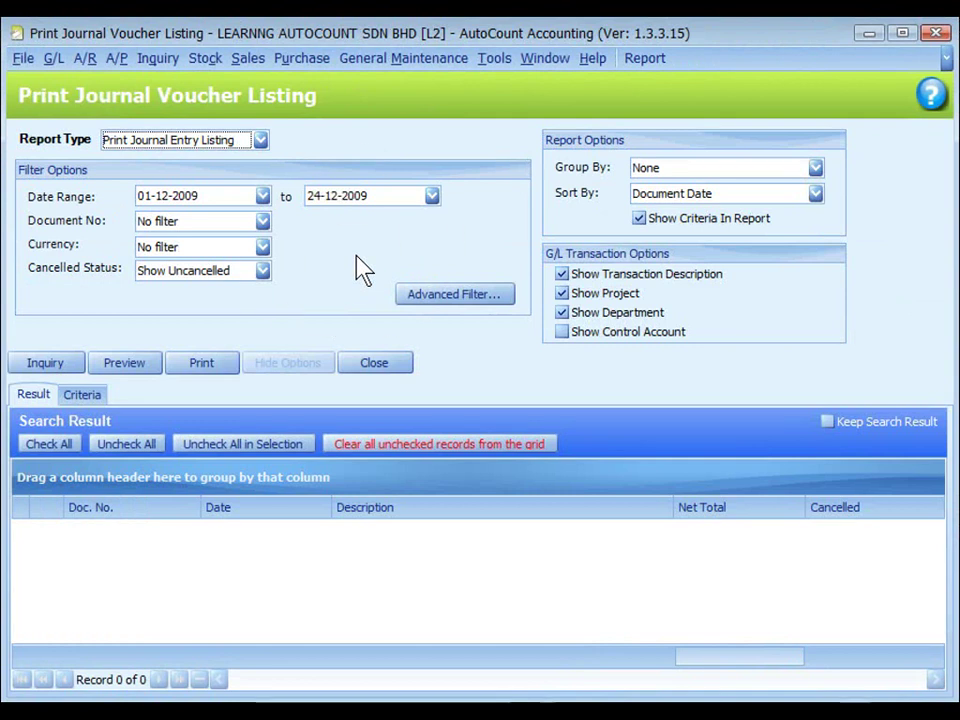
pyautogui.click(450, 303)
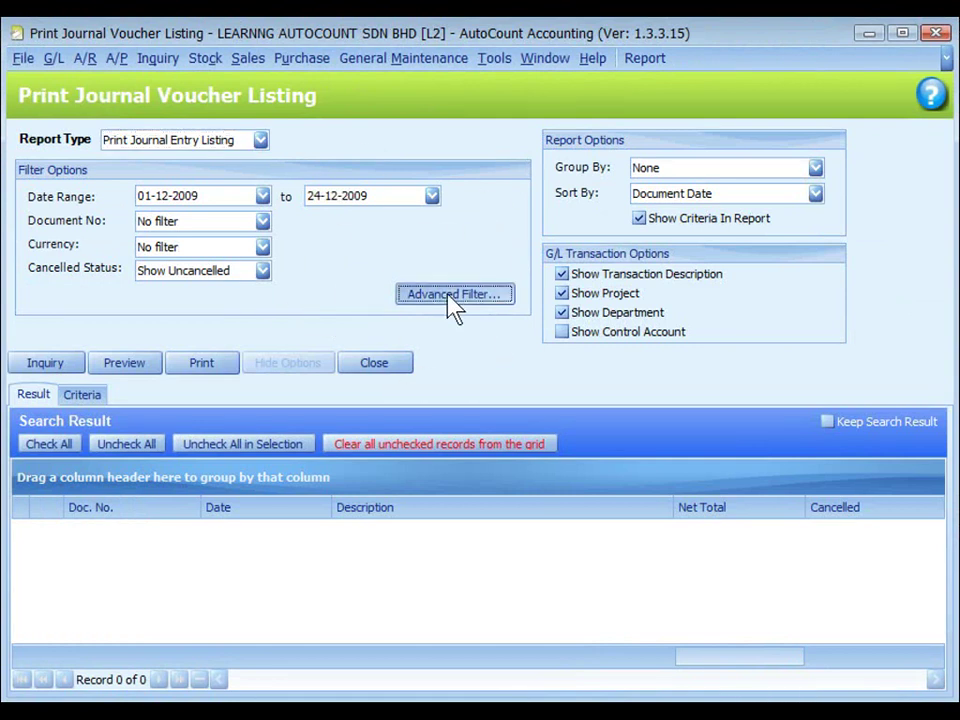
pyautogui.press('Escape')
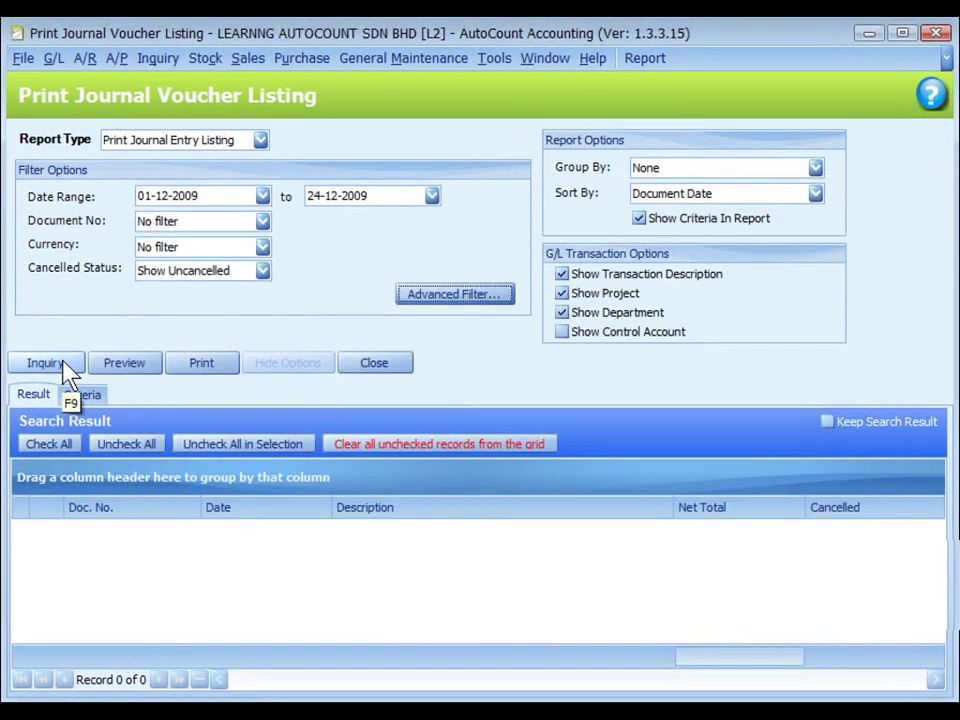
pyautogui.click(45, 363)
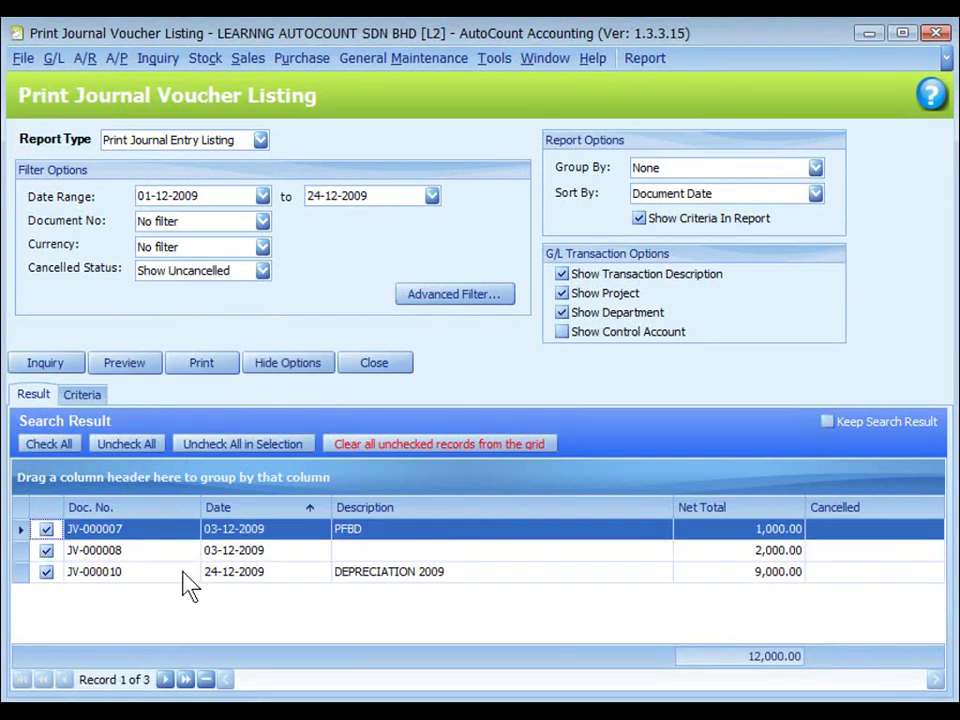
# Preview the checked vouchers using the Journal Voucher Listing report and look through it to the end.
pyautogui.click(124, 363)
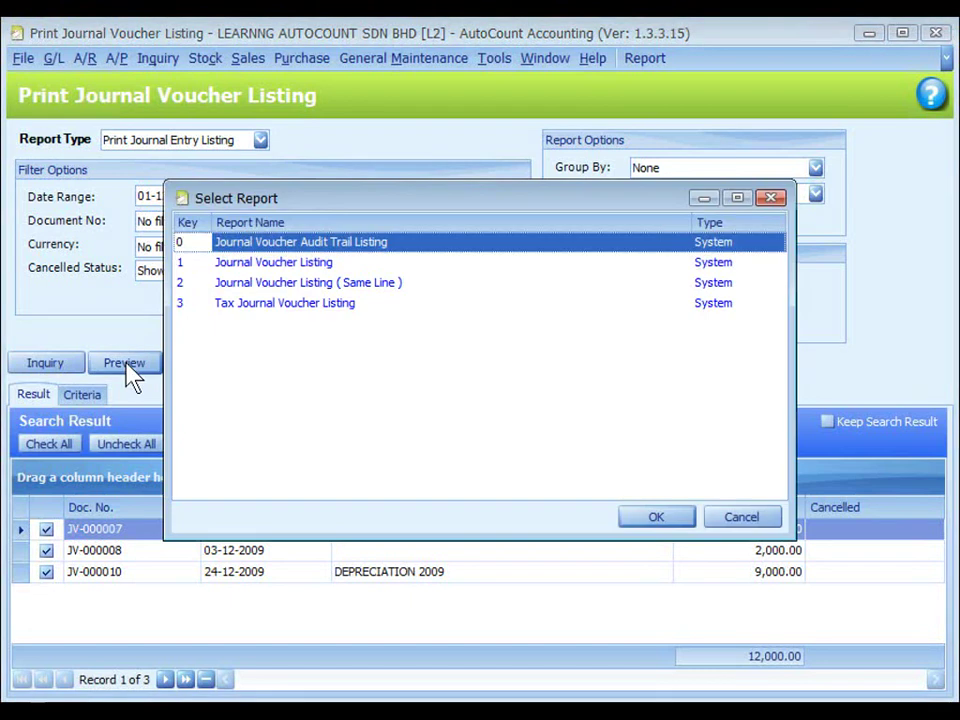
pyautogui.click(285, 264)
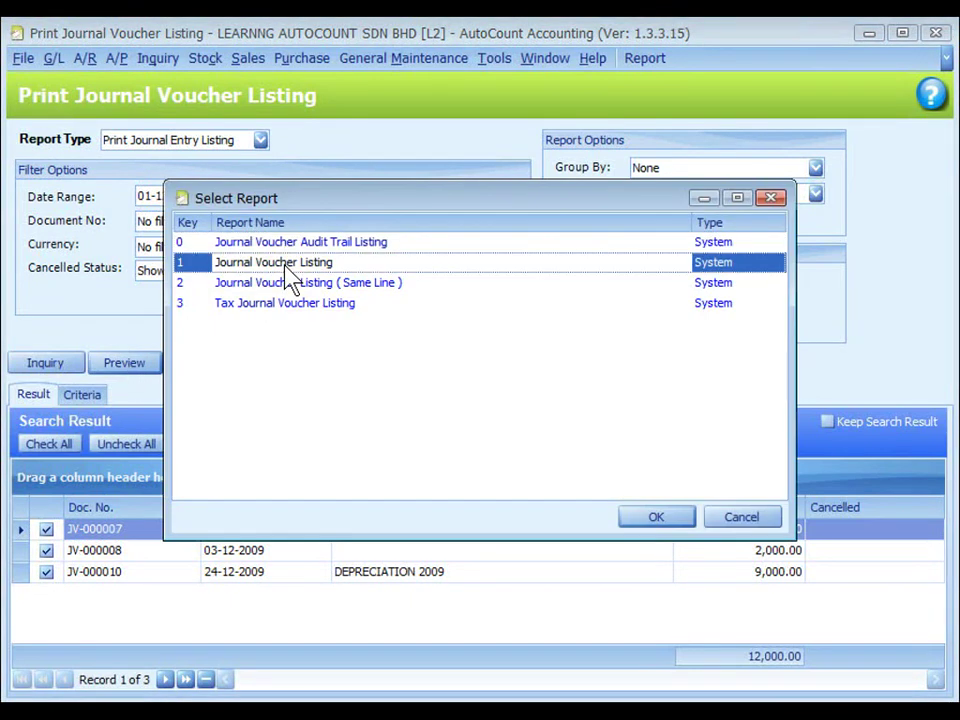
pyautogui.click(658, 518)
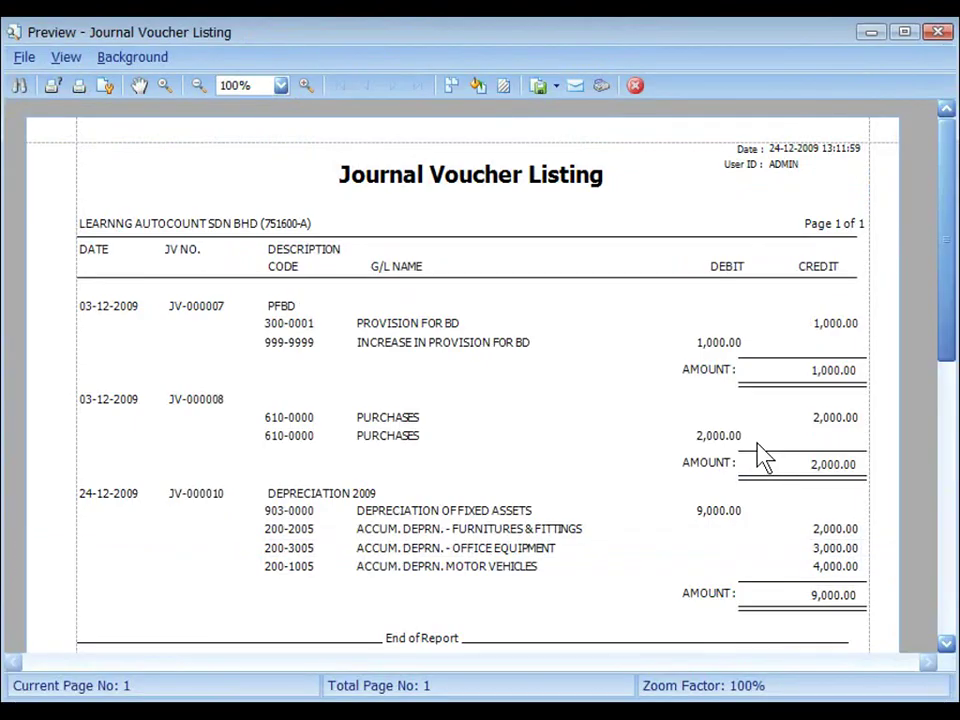
pyautogui.moveTo(949, 339); pyautogui.dragTo(936, 489)
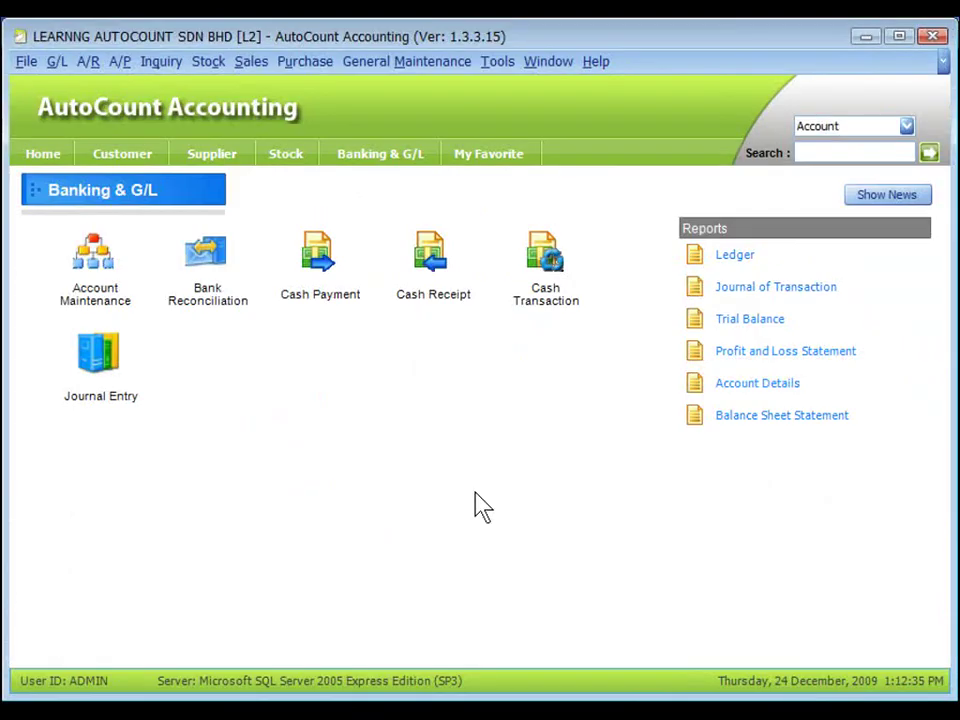